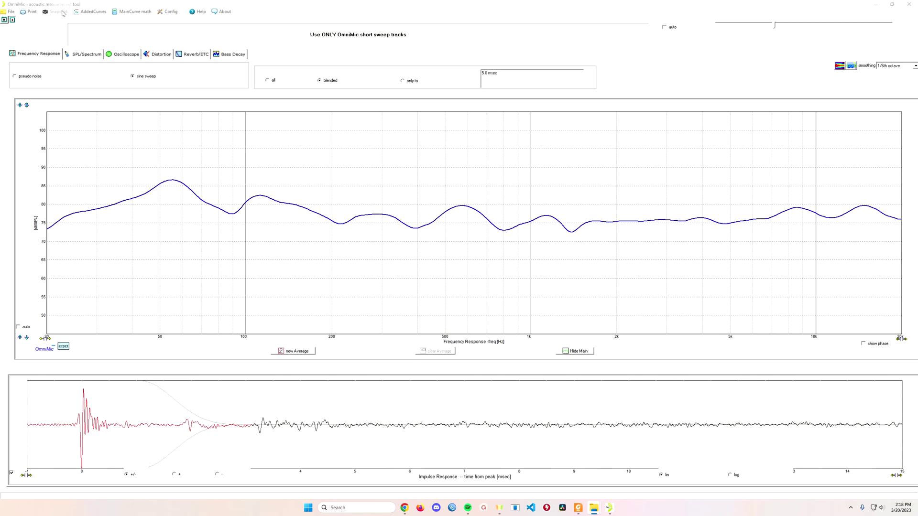
Snapshot the Polk frequency response graph and save it to the Desktop as polk.
left_click(62, 12)
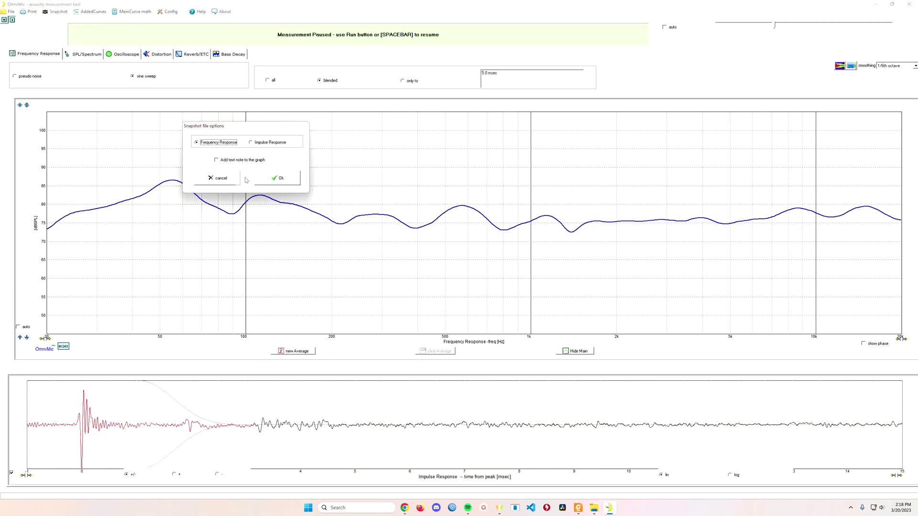
left_click(267, 179)
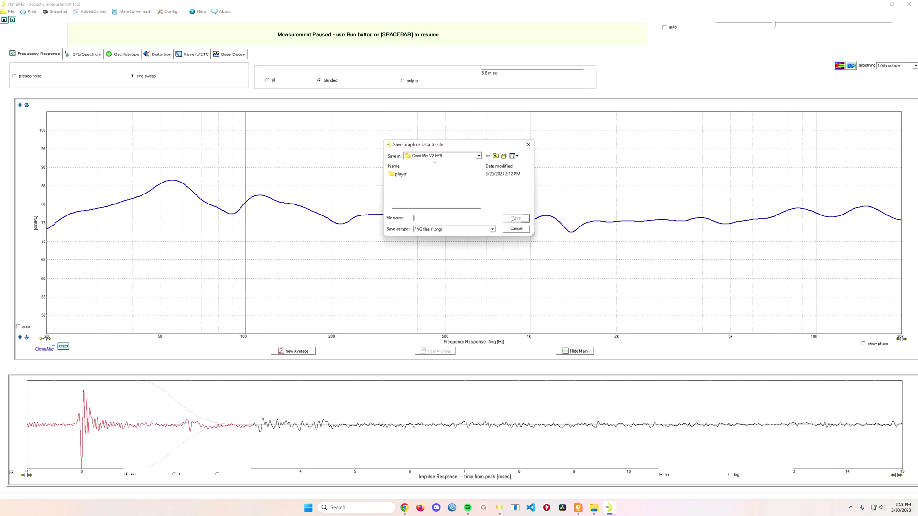
left_click(478, 158)
left_click(447, 194)
left_click(478, 156)
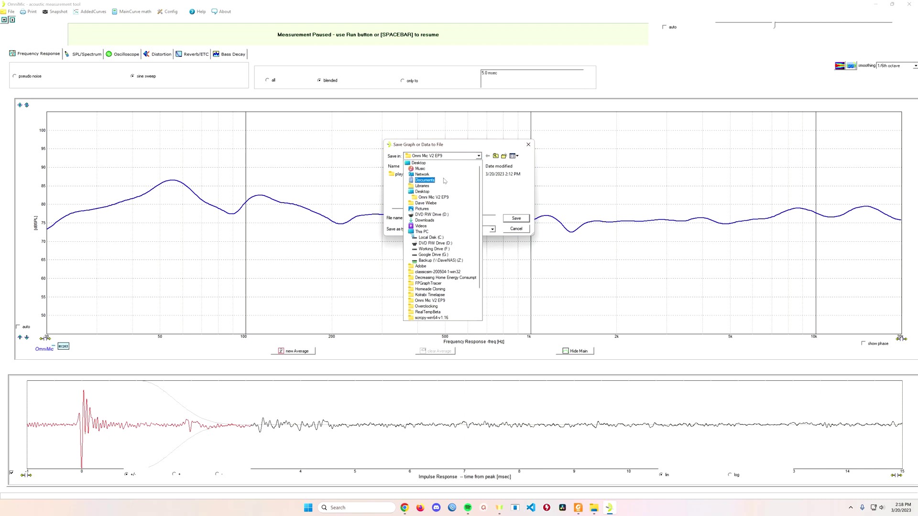
left_click(425, 164)
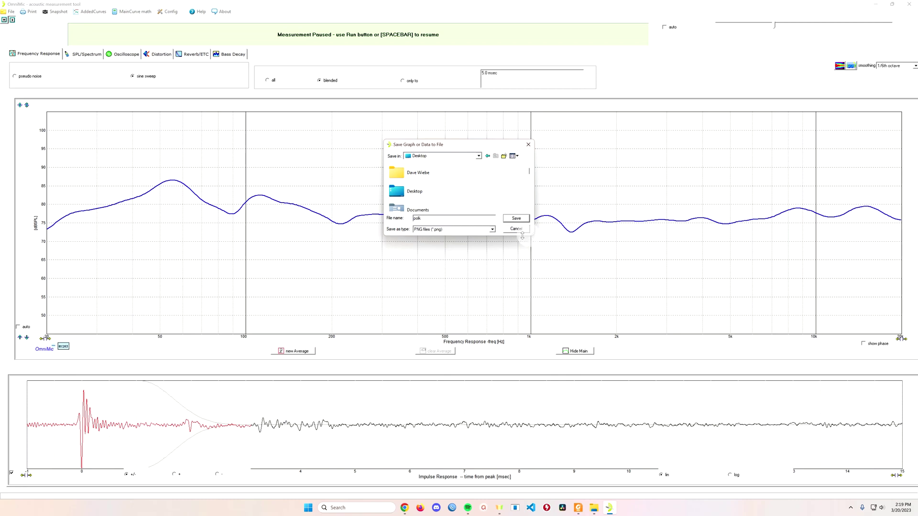
left_click(517, 220)
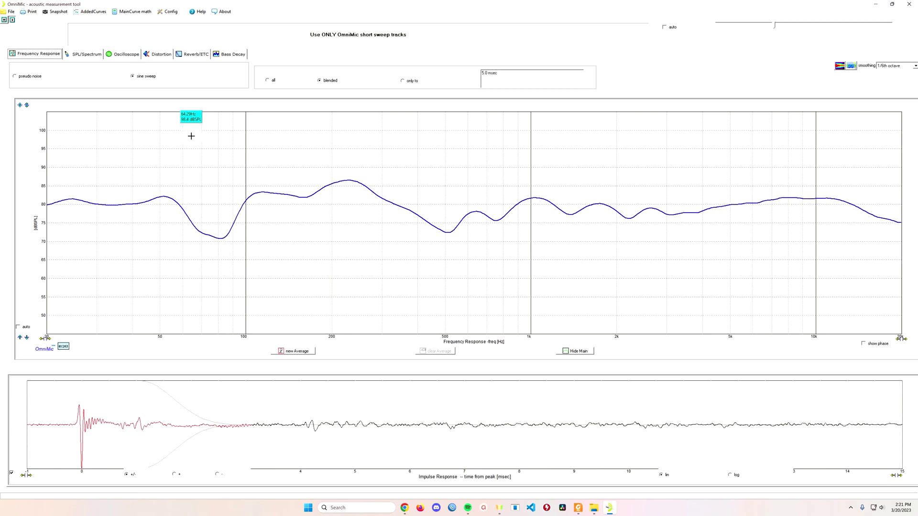
Snapshot the home-built speaker's frequency response and save it as homebuilt.
left_click(118, 54)
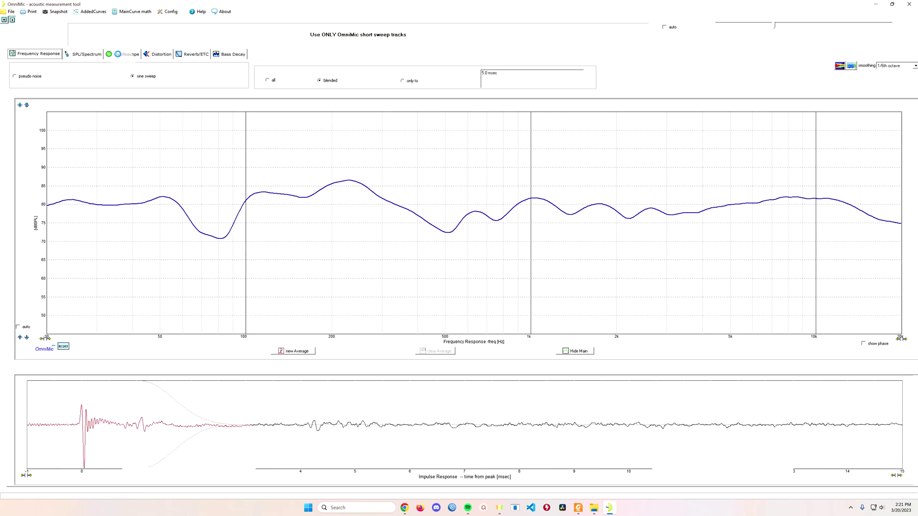
left_click(58, 13)
left_click(267, 180)
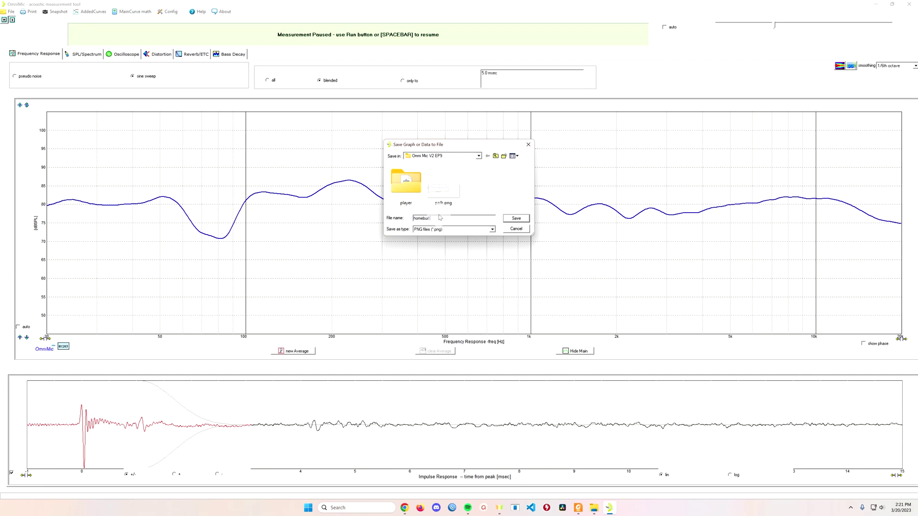
type("homebuilt")
key("Return")
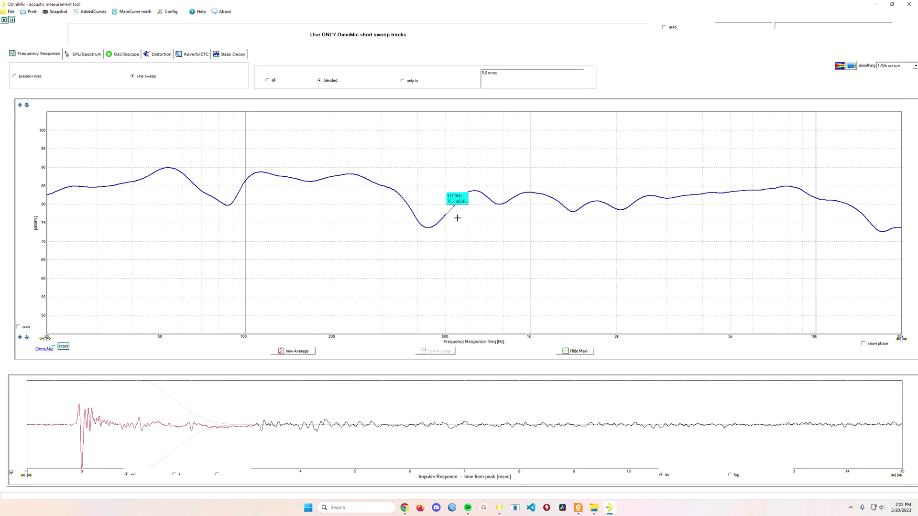
Snapshot the combined two-speaker frequency response and name the file 'both'.
left_click(56, 11)
left_click(268, 184)
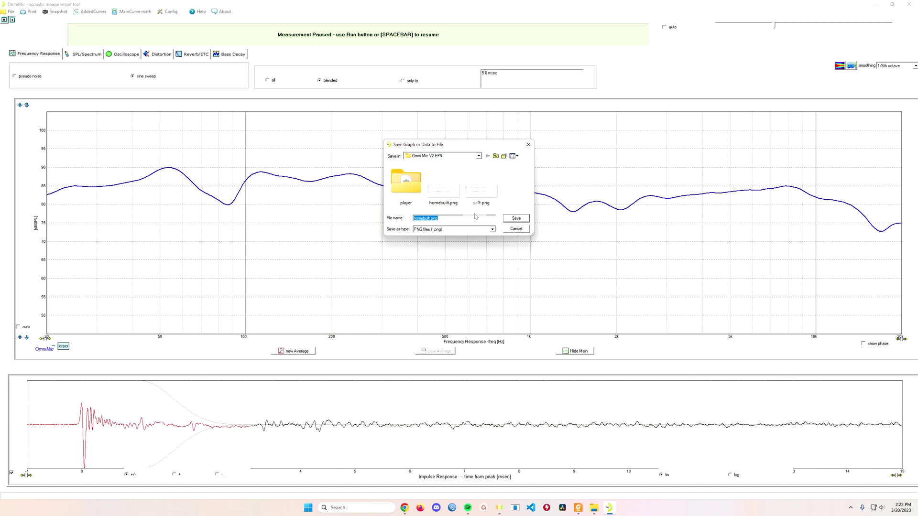
type("both")
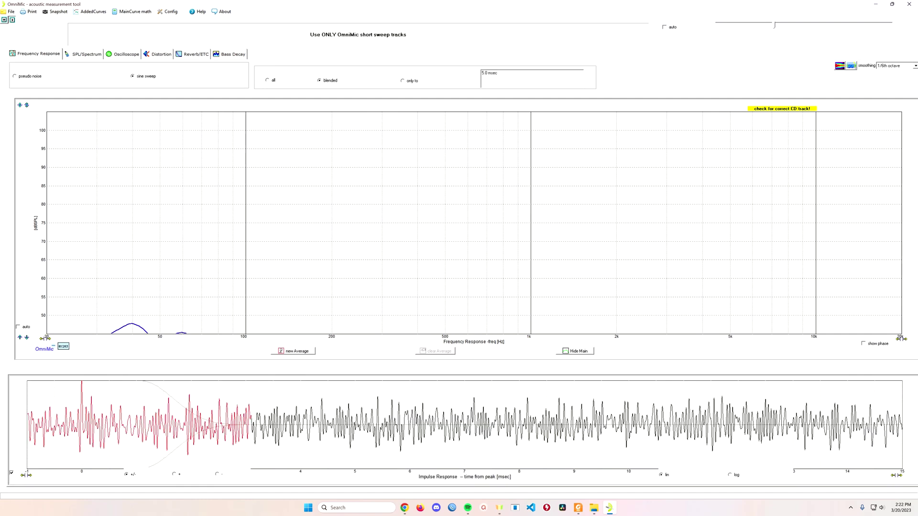
Minimize OmniMic and arrange the polk.png, homebuilt.png and both.png Photos windows side by side.
left_click(875, 4)
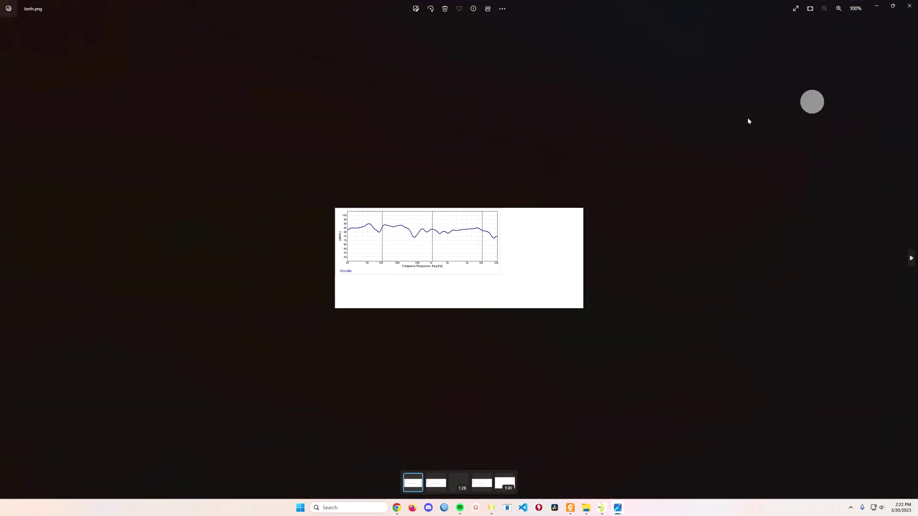
left_click(894, 5)
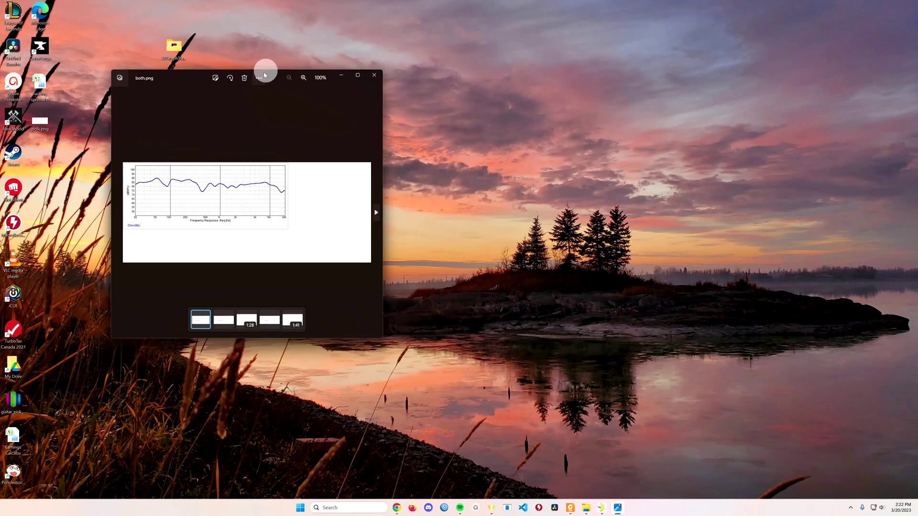
left_click_drag(180, 76, 560, 50)
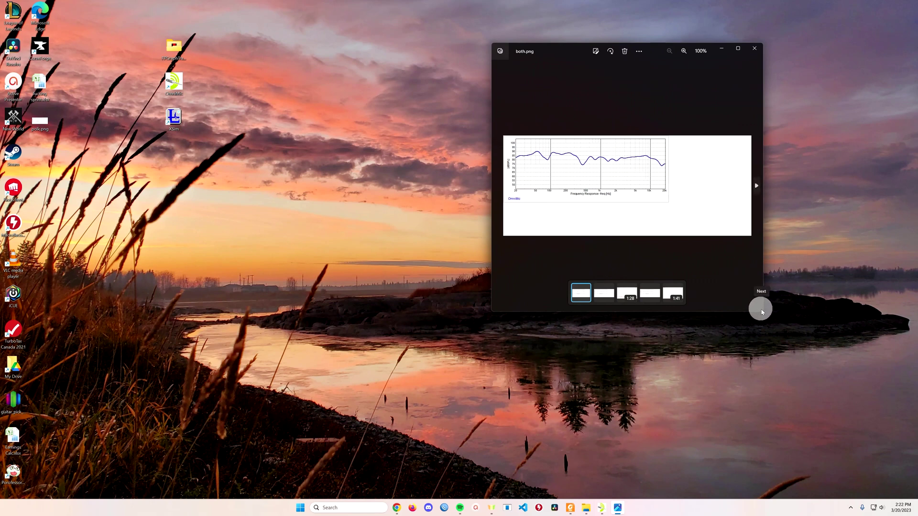
key("Right")
left_click_drag(598, 51, 695, 165)
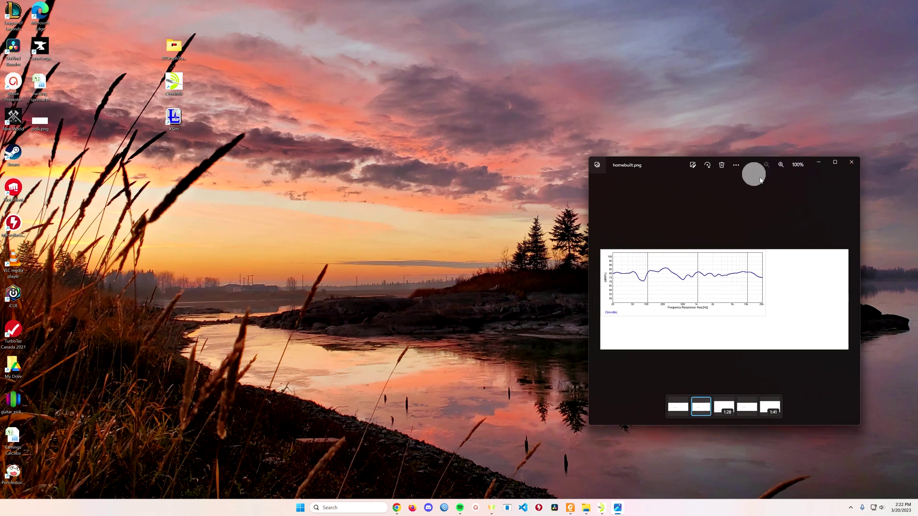
key("Left")
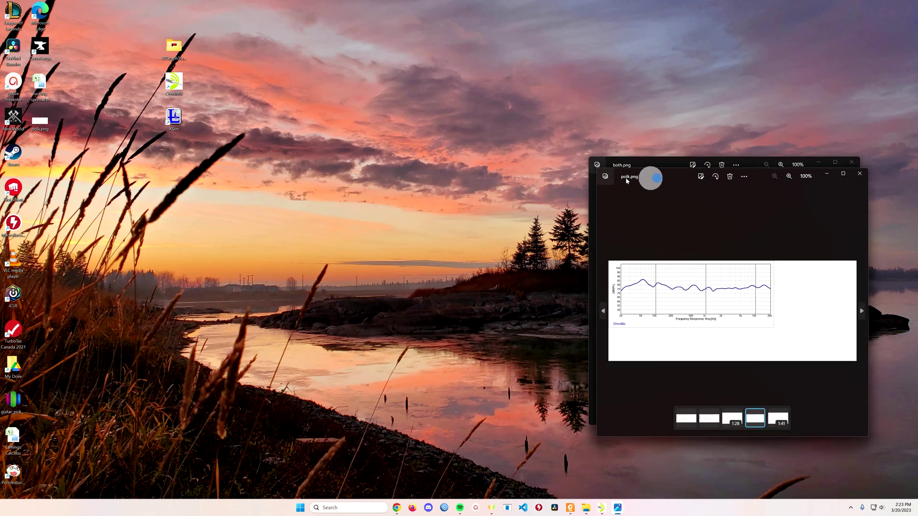
left_click_drag(625, 179, 80, 174)
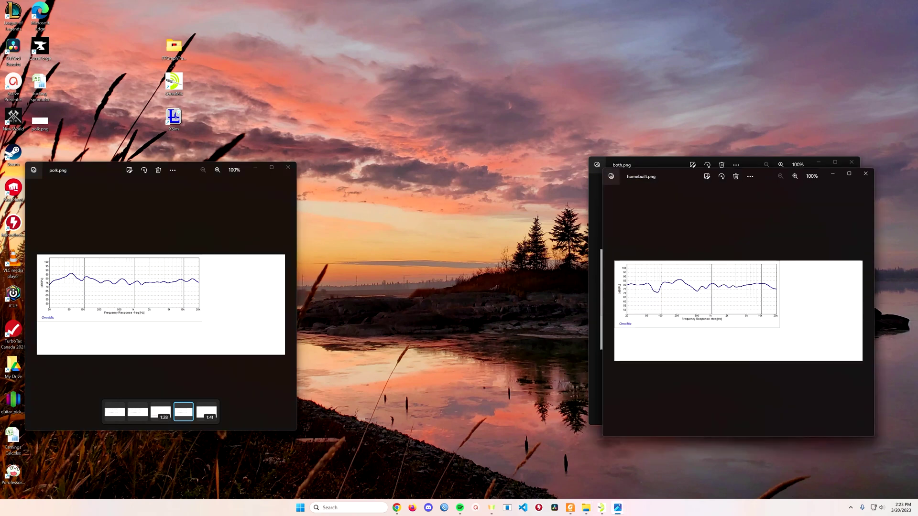
left_click_drag(669, 173, 369, 164)
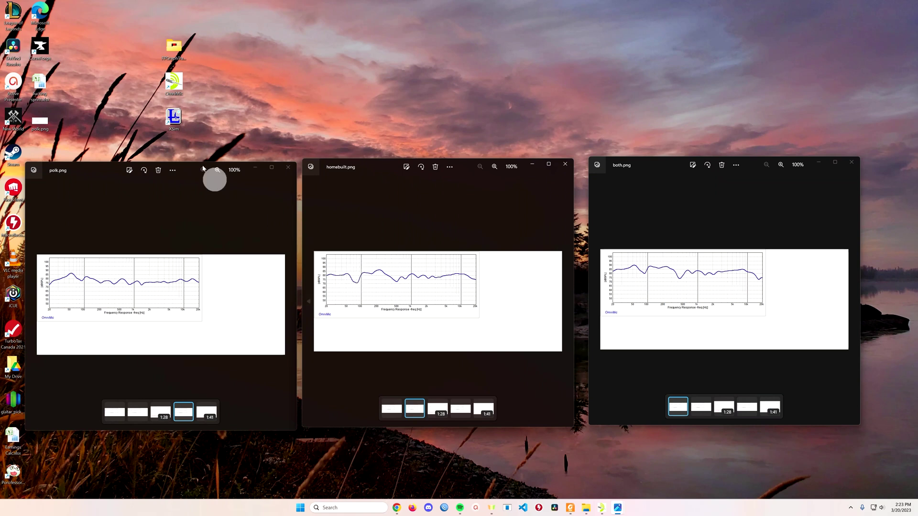
left_click(174, 123)
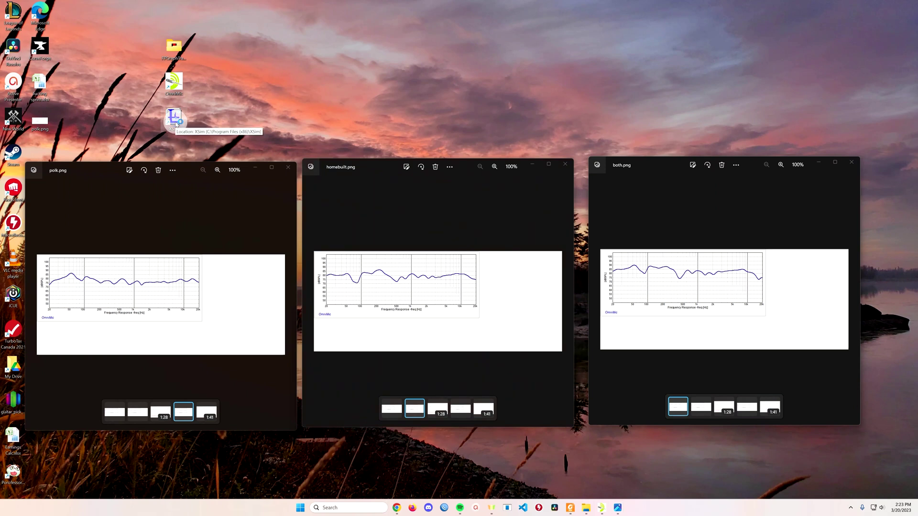
Launch XSim and reopen the first.dxo crossover design.
double_click(175, 123)
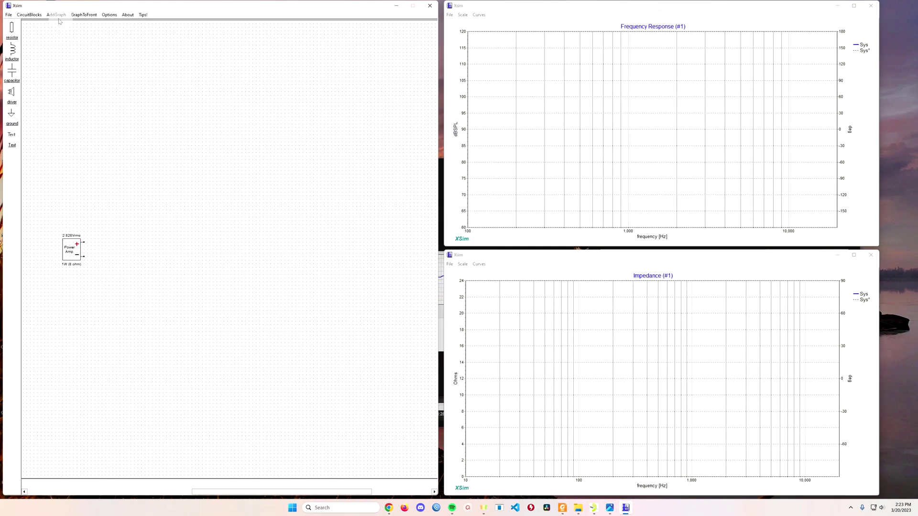
left_click(10, 15)
left_click(10, 15)
left_click(10, 15)
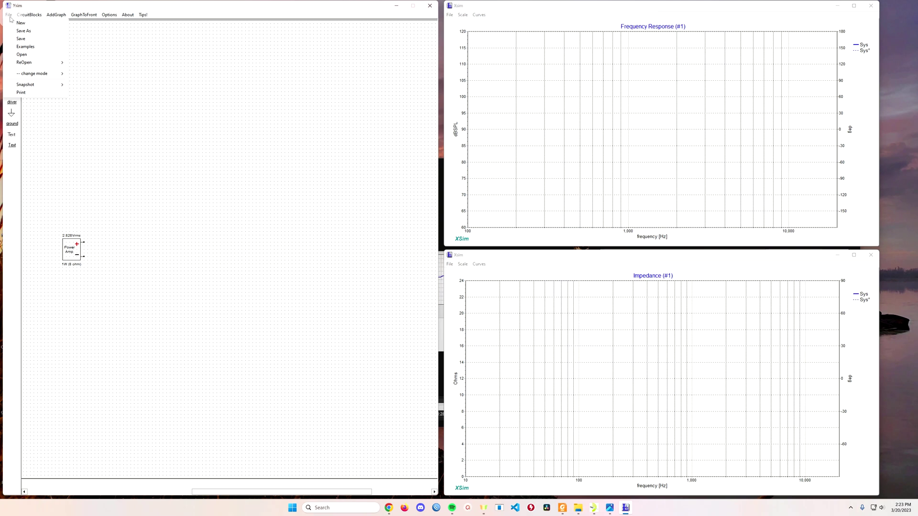
mouse_move(42, 64)
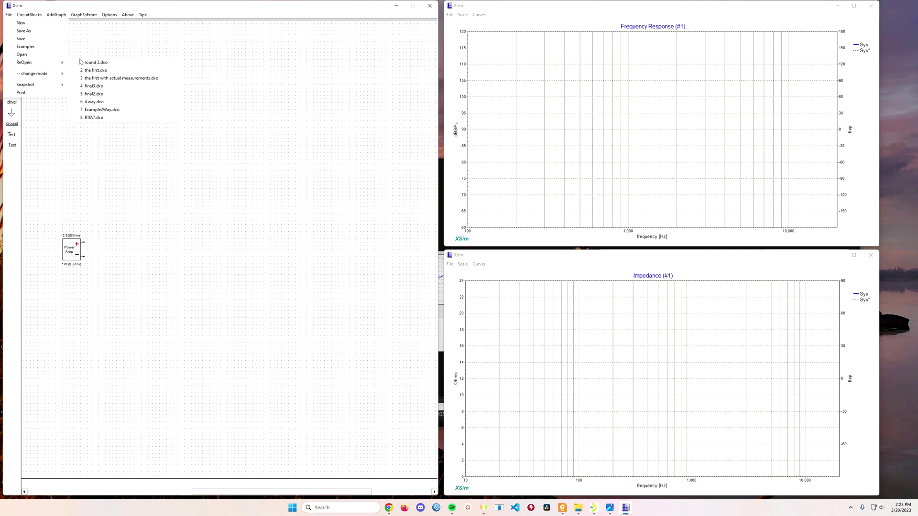
left_click(115, 70)
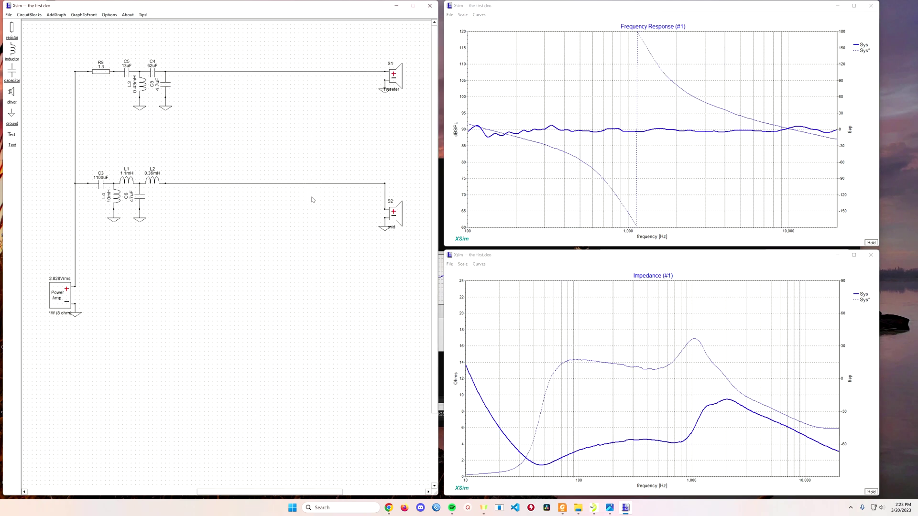
Set the response plot's minimum frequency to 10 Hz and drag inductor L4 out of the mid branch.
left_click(461, 18)
left_click(463, 17)
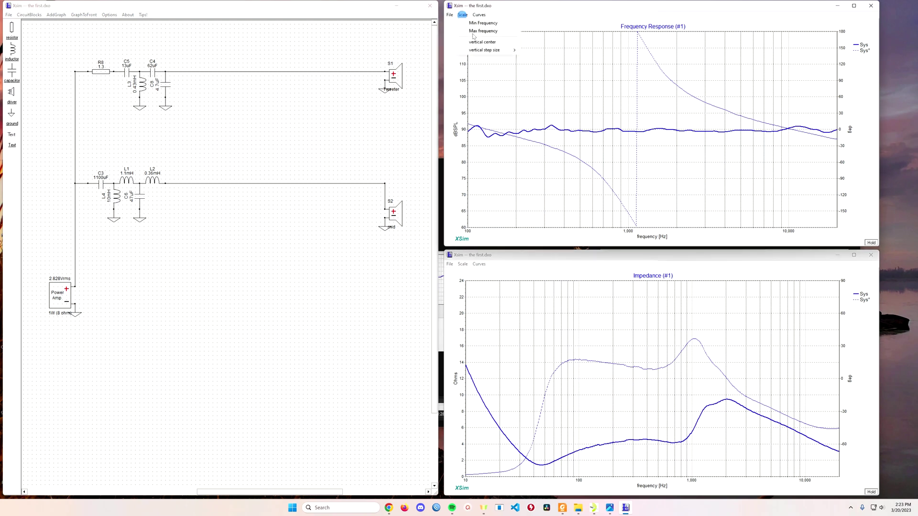
left_click(482, 23)
left_click(453, 18)
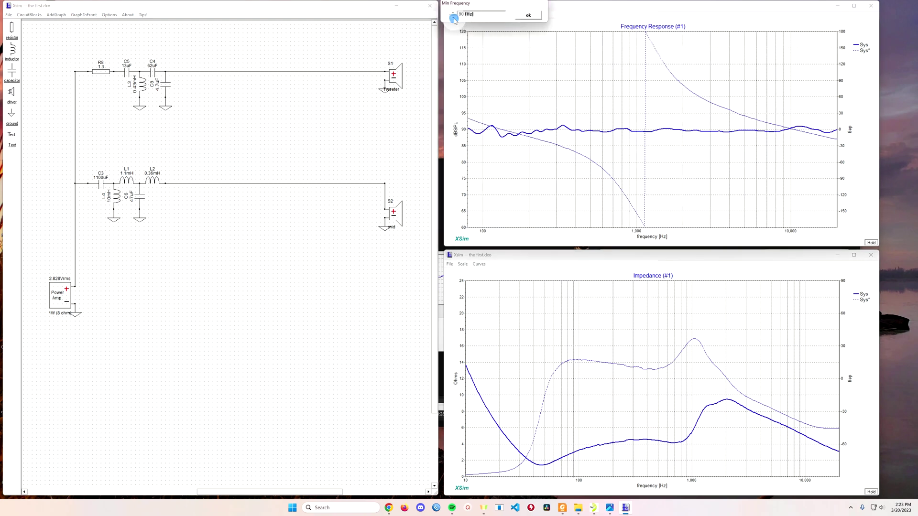
left_click(454, 18)
left_click(453, 19)
left_click(453, 18)
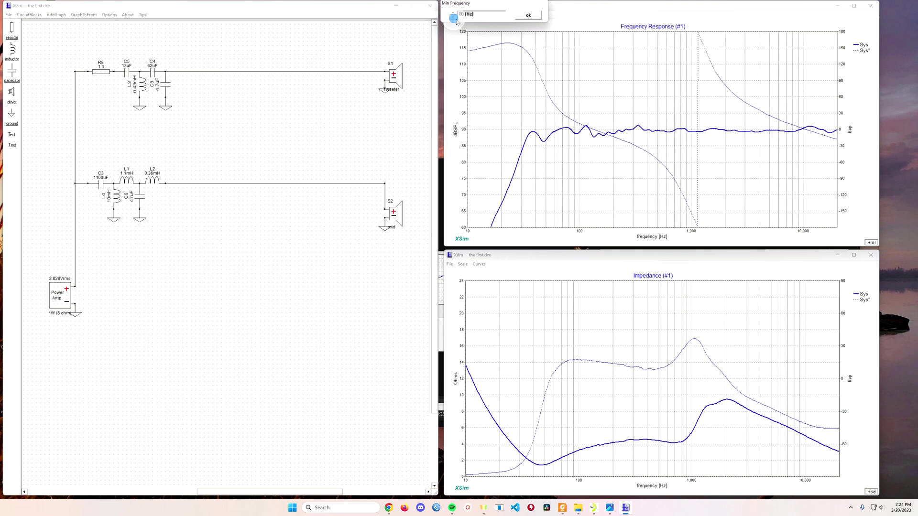
left_click(528, 15)
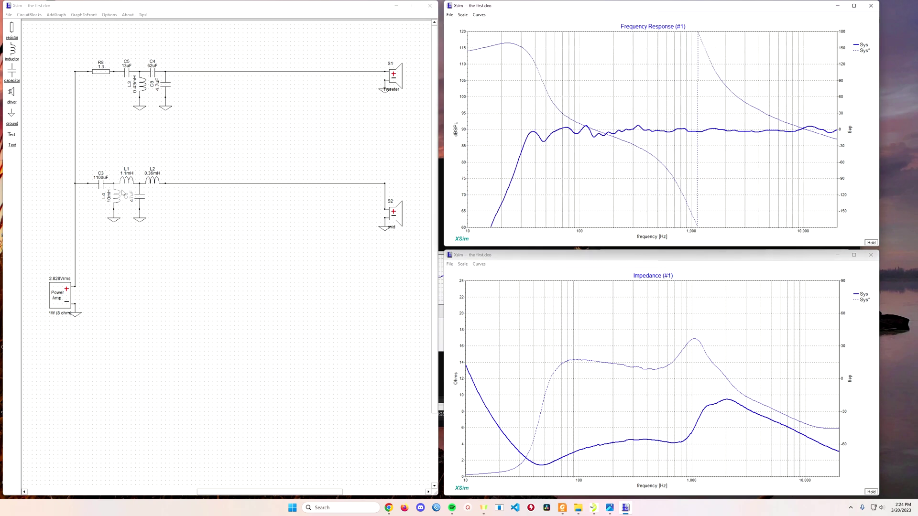
left_click(106, 184)
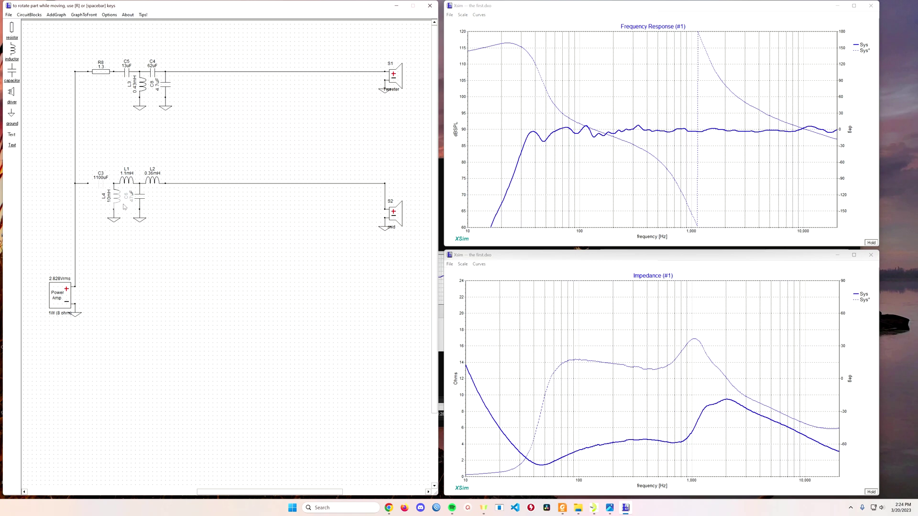
mouse_move(115, 196)
left_mouse_down()
mouse_move(174, 276)
mouse_move(103, 185)
mouse_move(161, 278)
left_mouse_up()
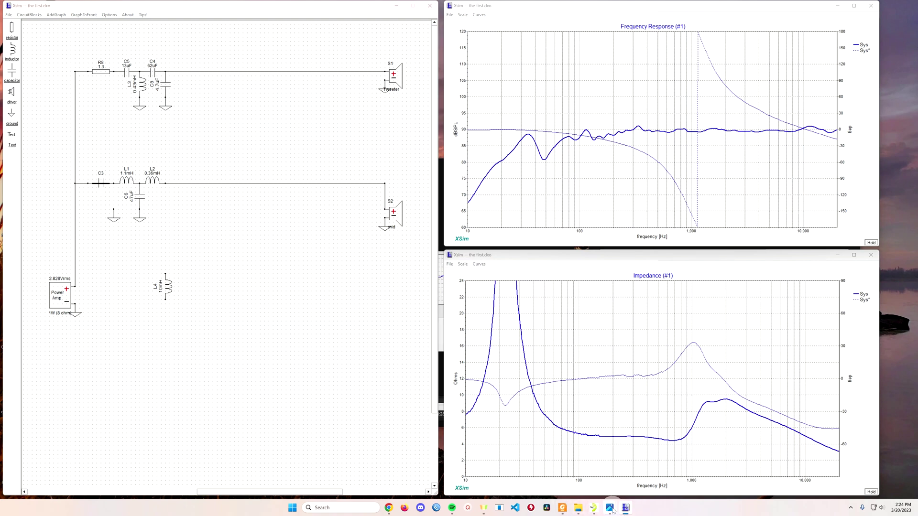
Bring homebuilt.png to the front and move it over the schematic beside XSim's graphs.
mouse_move(610, 508)
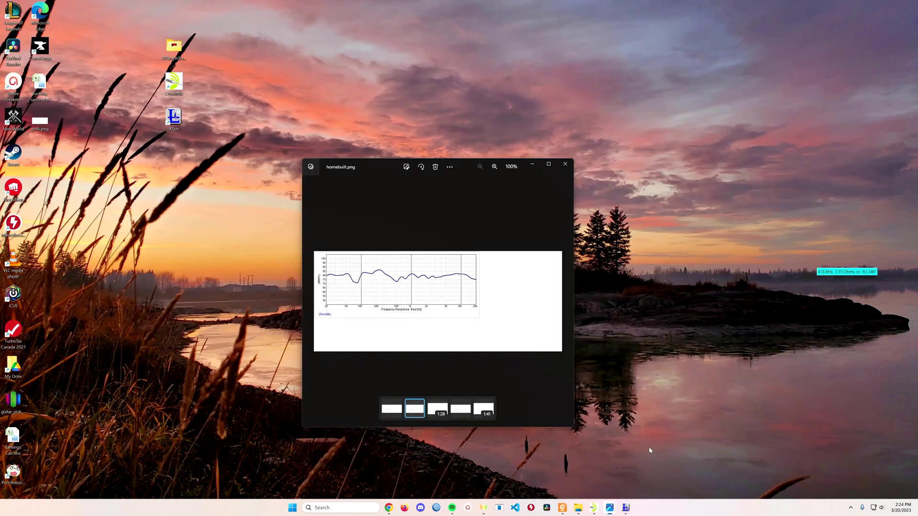
left_click(650, 445)
left_click_drag(374, 172, 247, 34)
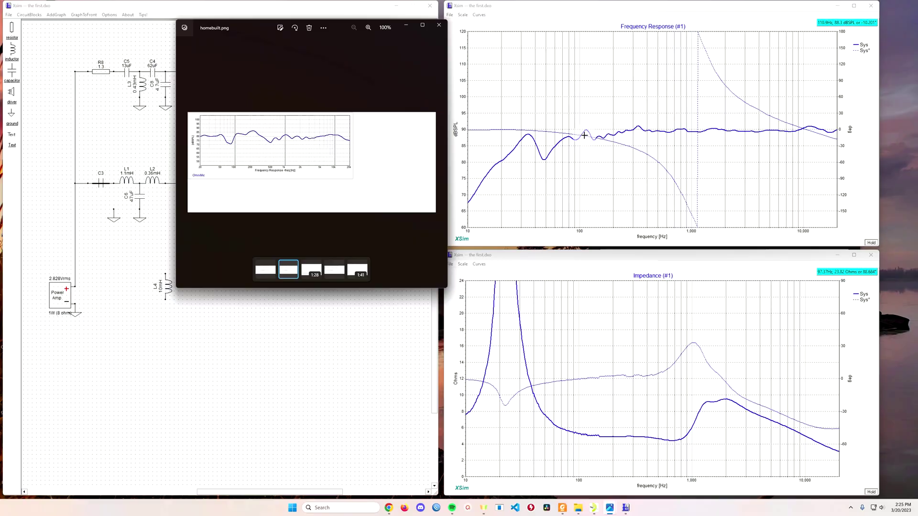
Add the S1 and S2 driver-only curves, then remove them again.
left_click(478, 15)
left_click(497, 54)
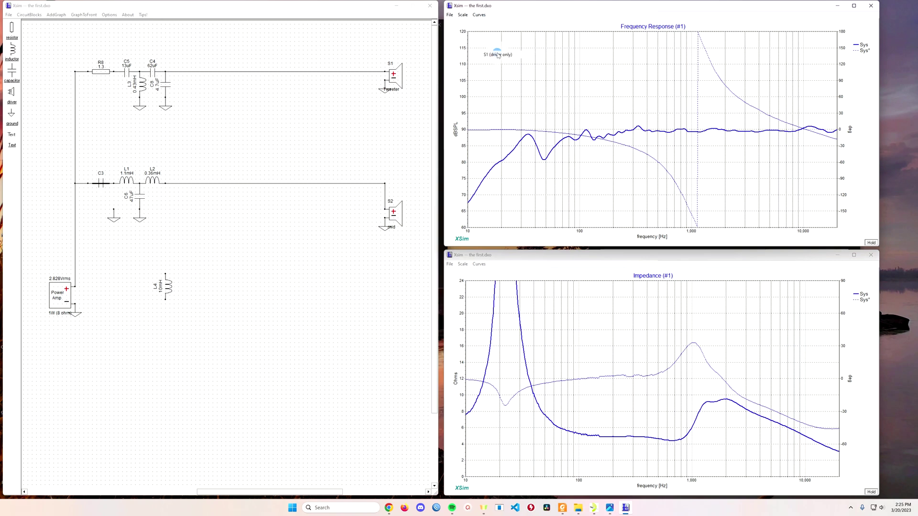
left_click(549, 46)
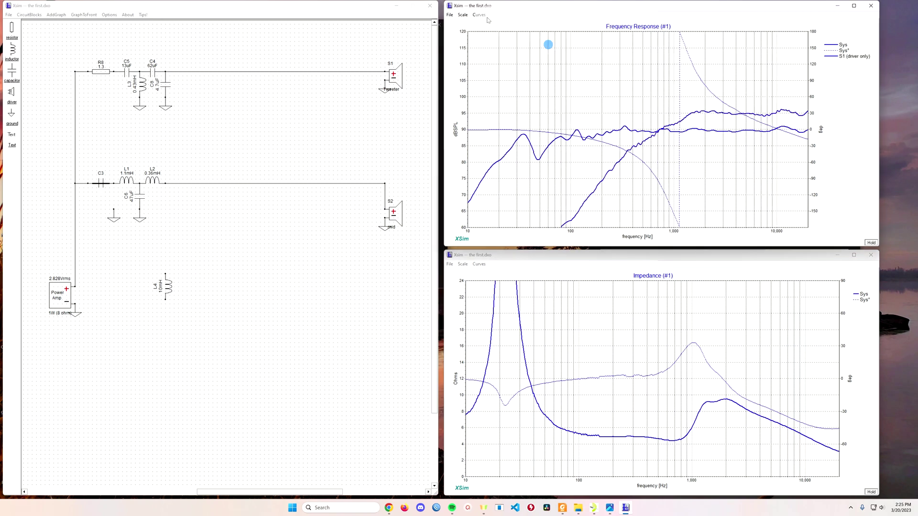
left_click(479, 15)
left_click(500, 63)
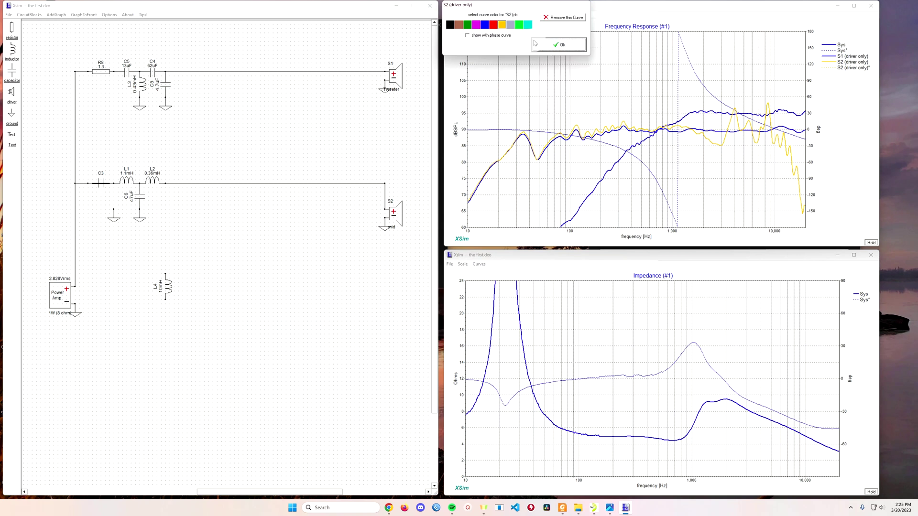
left_click(555, 17)
left_click(479, 14)
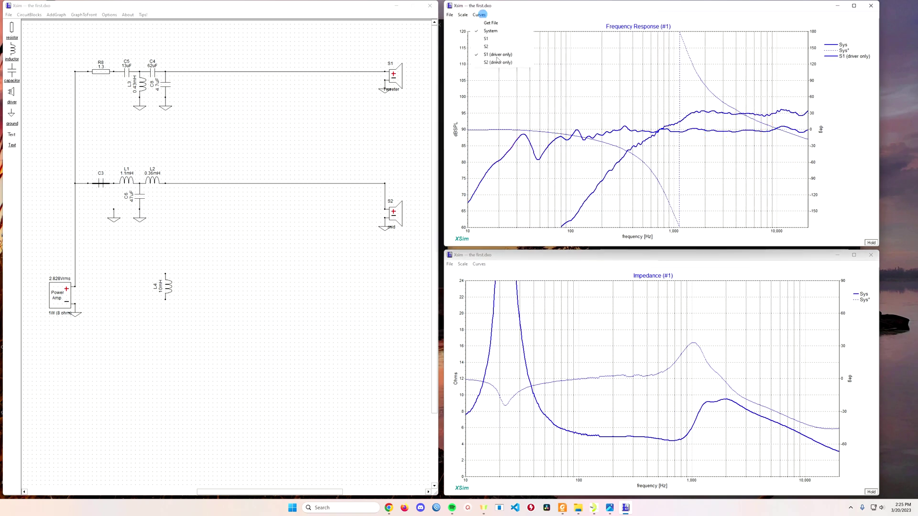
left_click(496, 54)
left_click(555, 18)
Add the S1 curve in red and the S2 curve in yellow to the response graph.
left_click(479, 14)
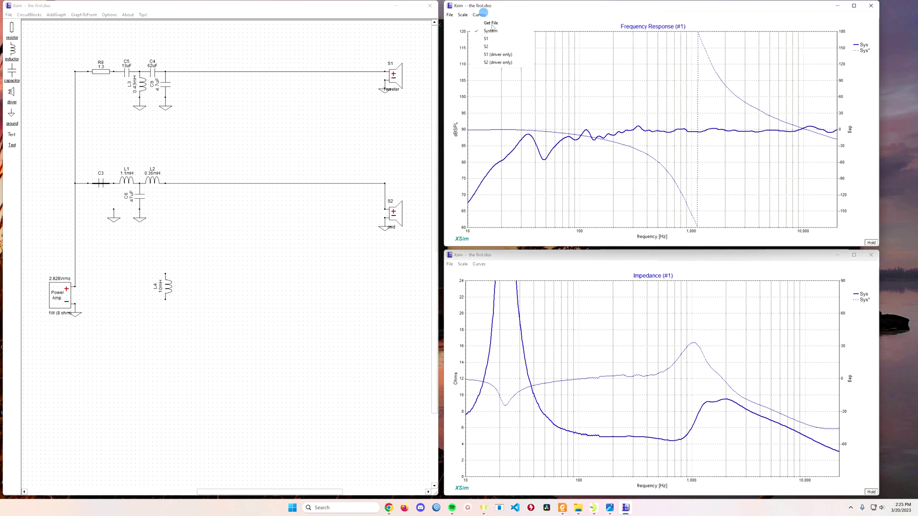
left_click(492, 39)
left_click(547, 53)
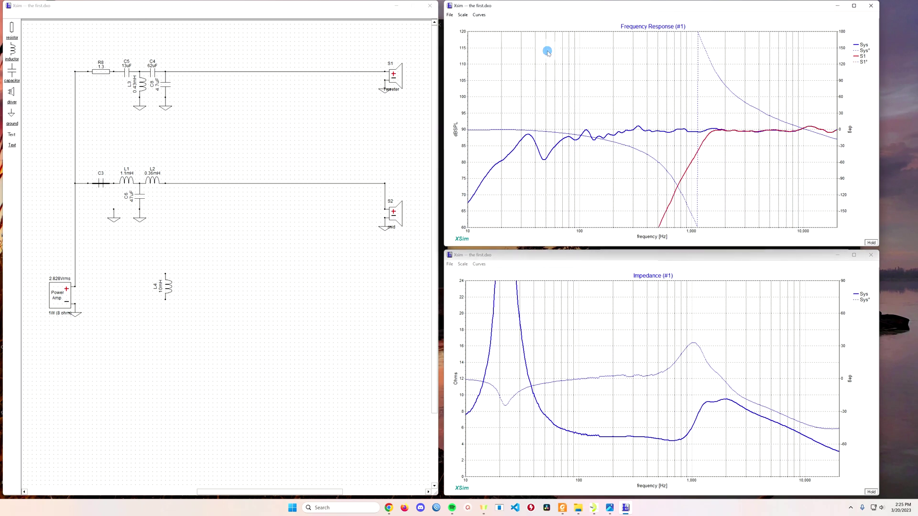
left_click(479, 15)
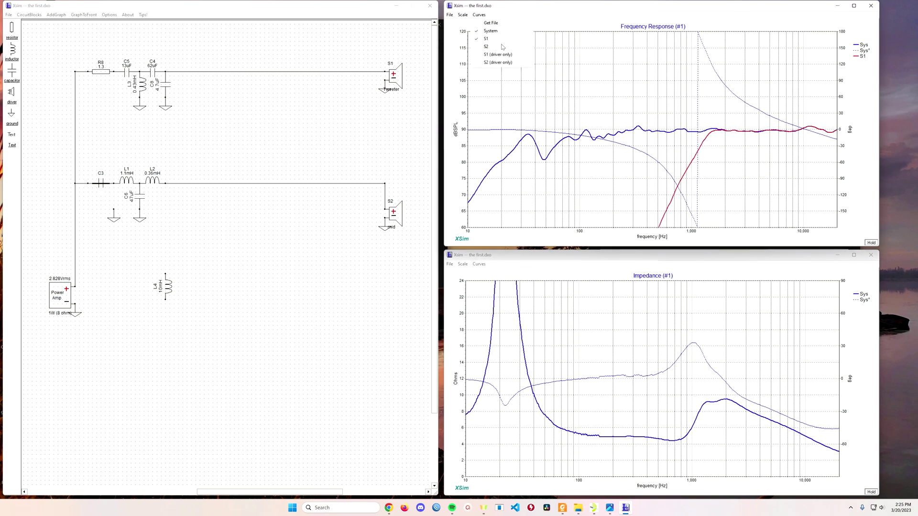
left_click(501, 46)
left_click(548, 49)
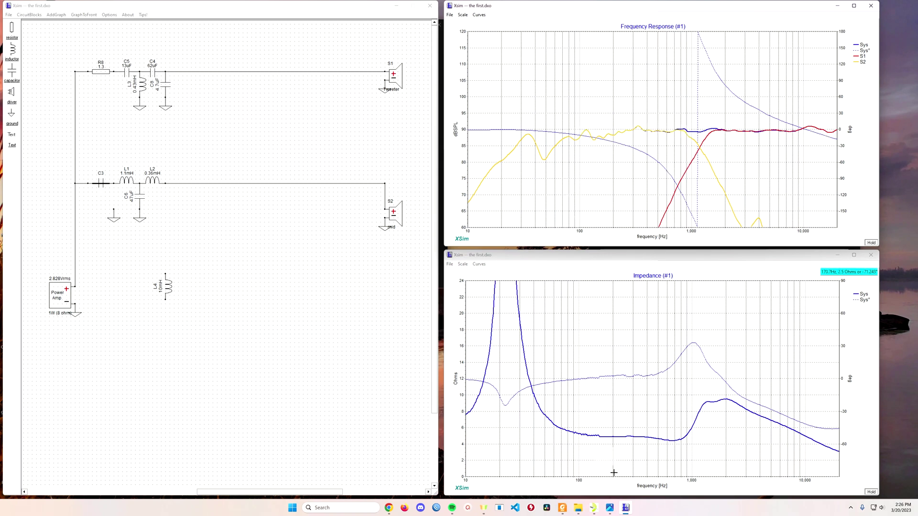
Restore the homebuilt.png Photos window from its taskbar preview beside the simulated curves.
mouse_move(621, 506)
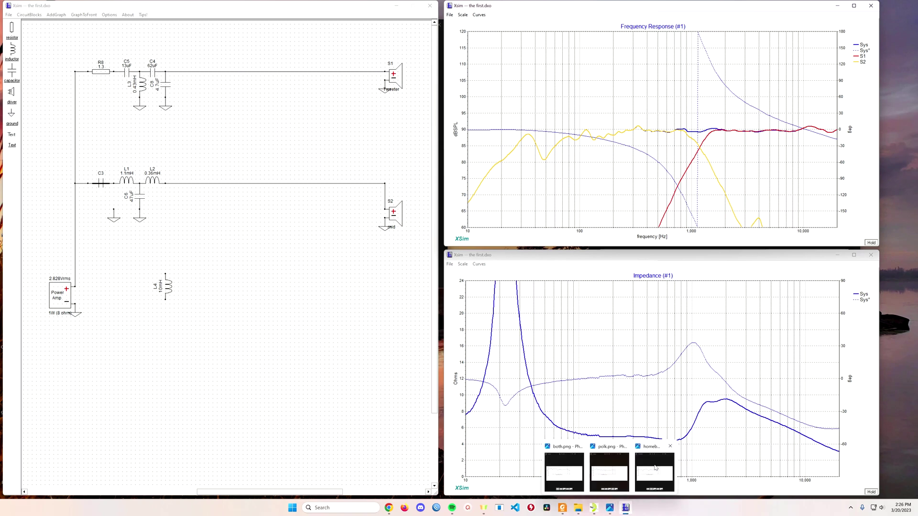
left_click(655, 471)
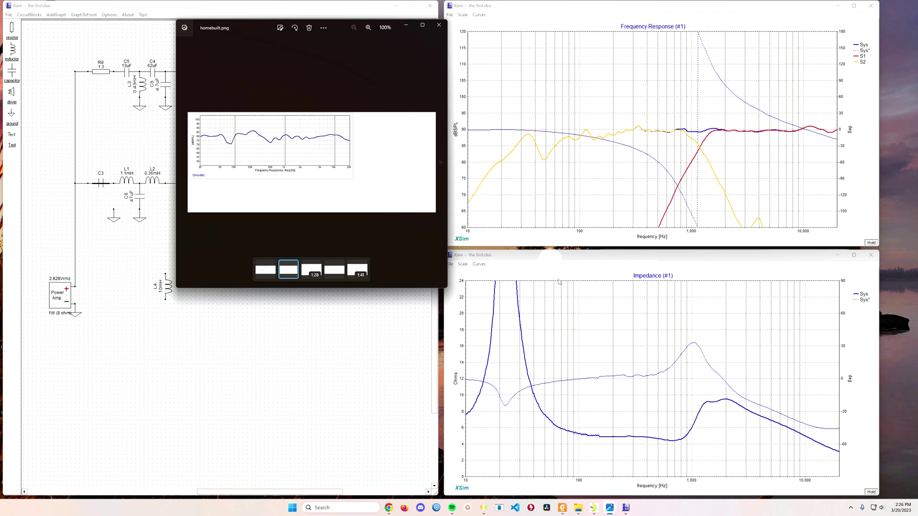
mouse_move(562, 297)
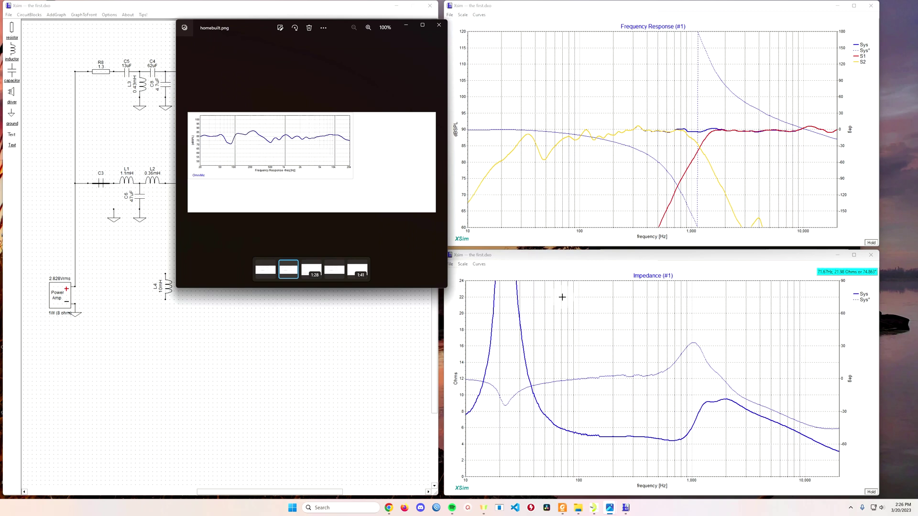